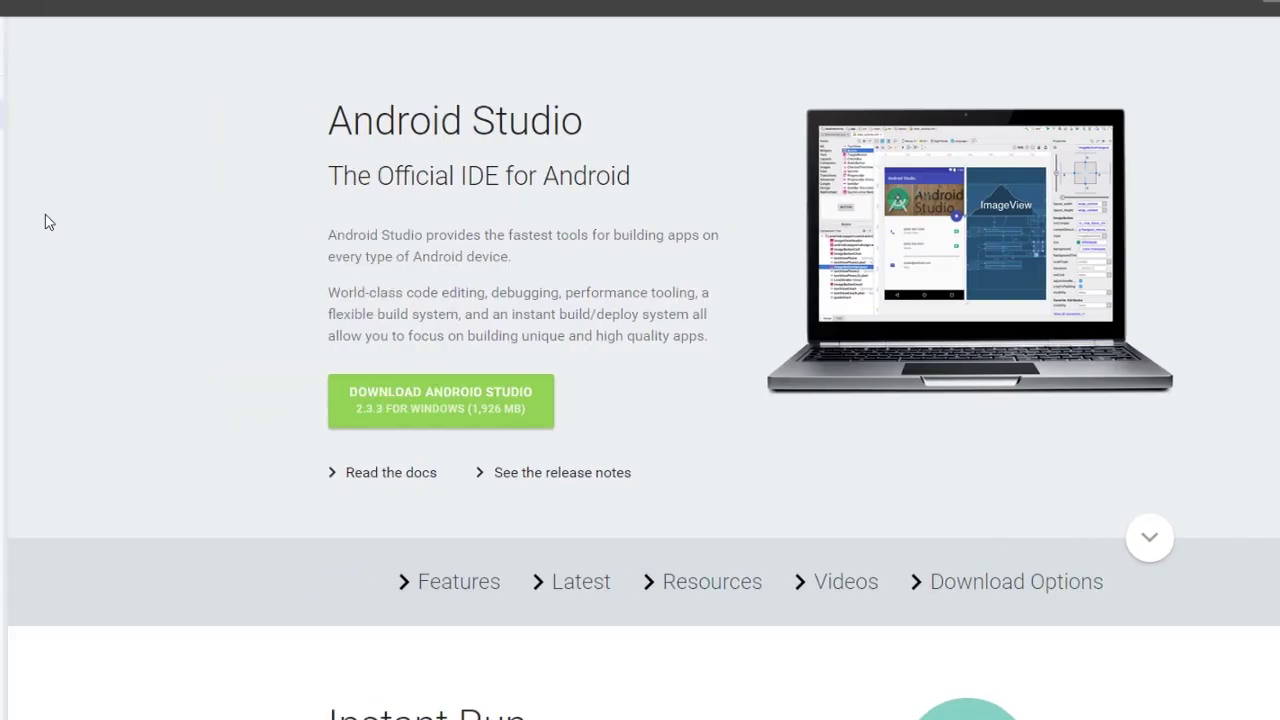
Step: Accept the Android Studio terms and start the Windows download
{"action": "left_click", "coordinate": [463, 398]}
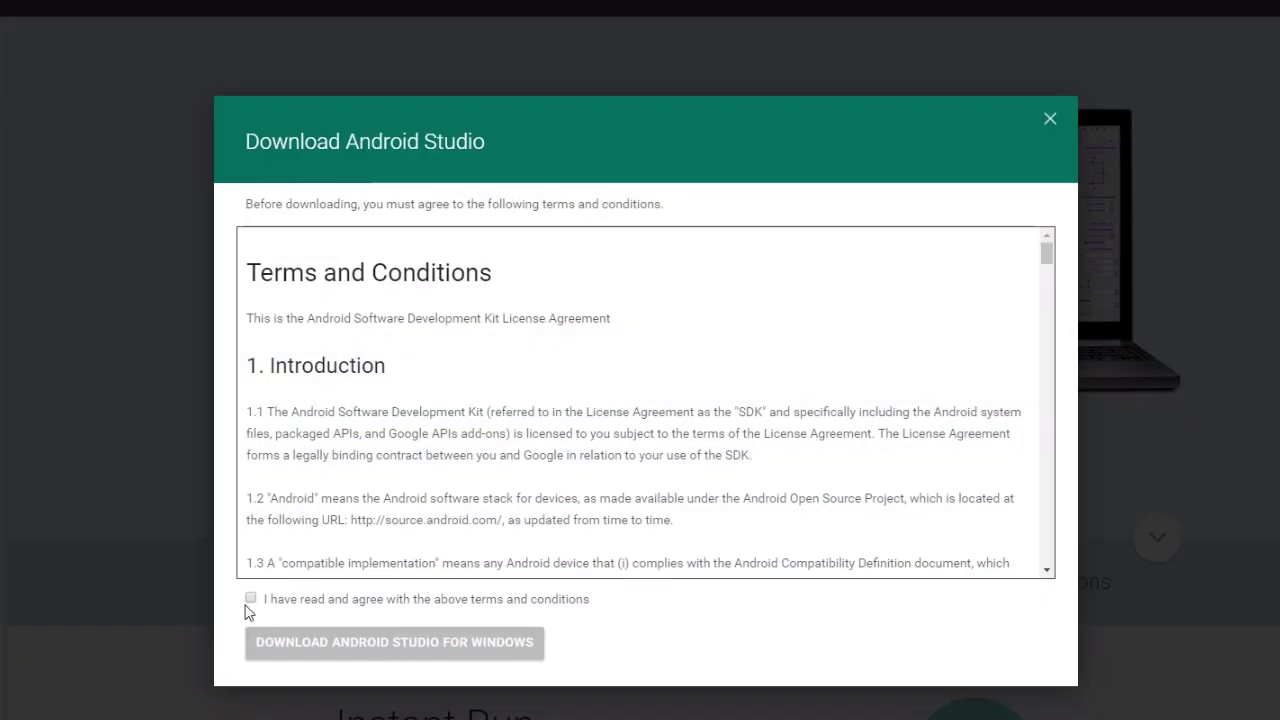
{"action": "left_click", "coordinate": [250, 599]}
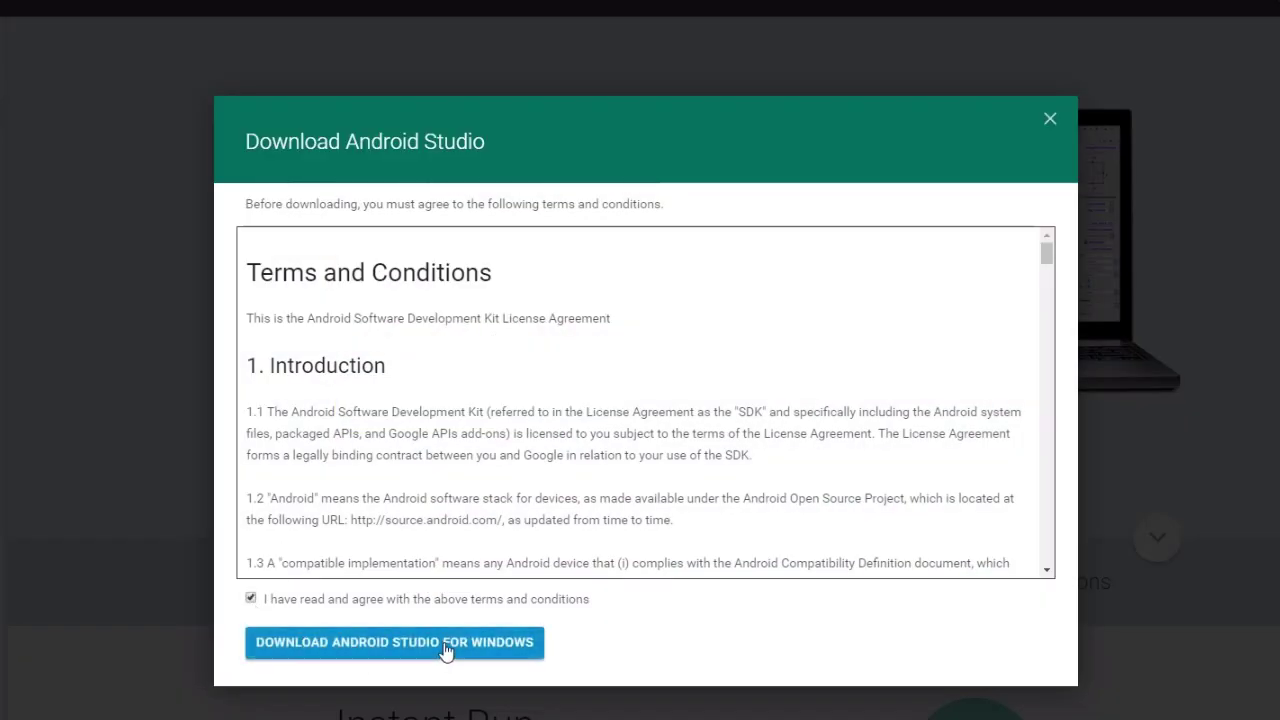
{"action": "left_click", "coordinate": [446, 646]}
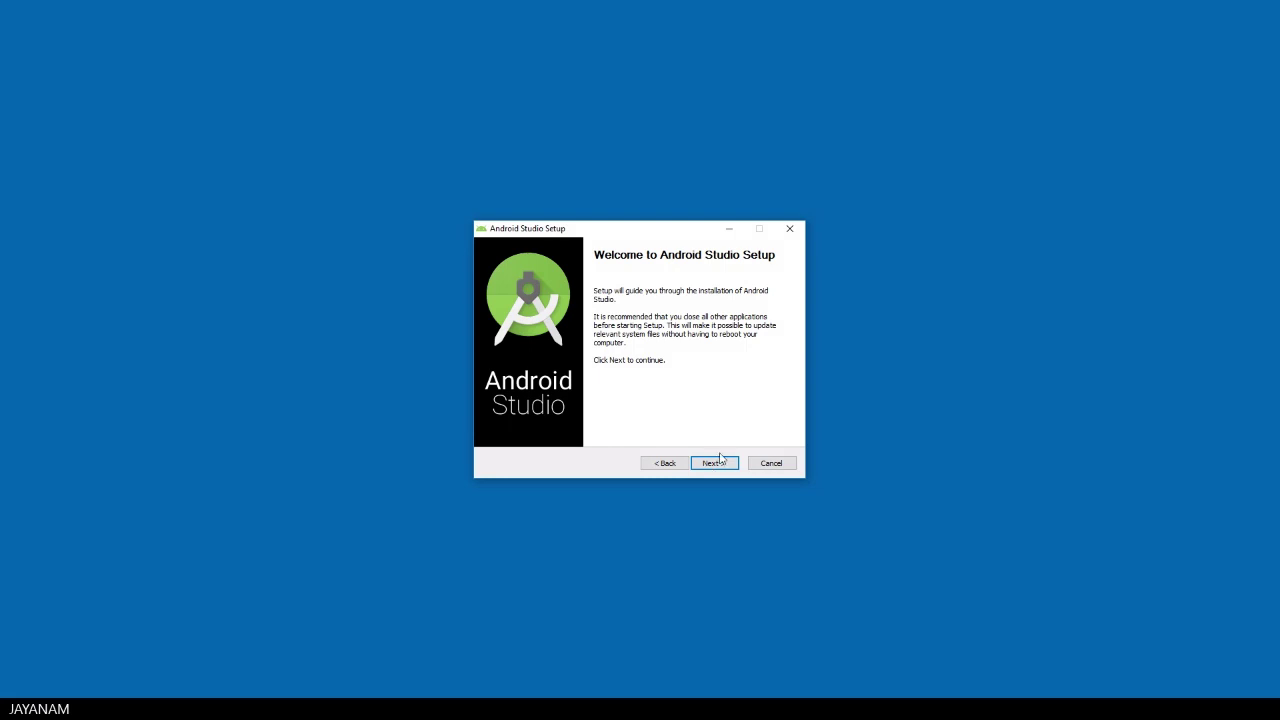
Step: Install Android Studio with the default components, license acceptance, locations and Start Menu folder
{"action": "left_click", "coordinate": [714, 464]}
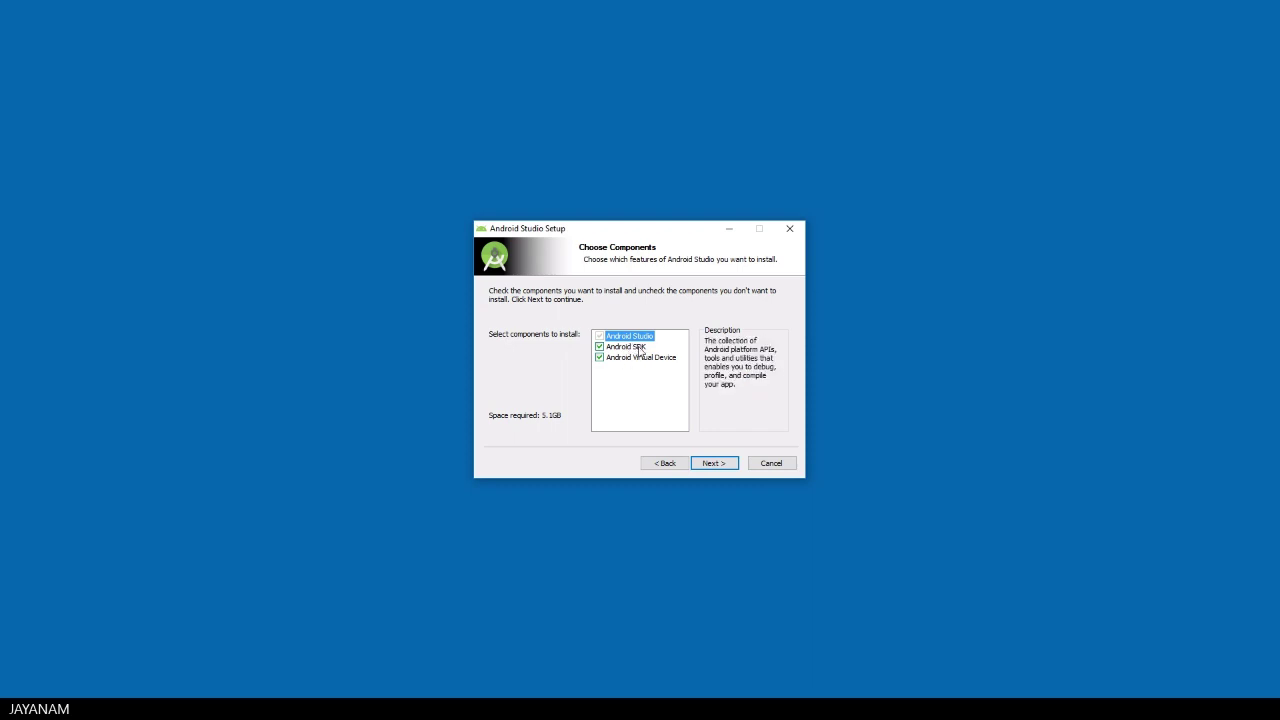
{"action": "left_click", "coordinate": [712, 464]}
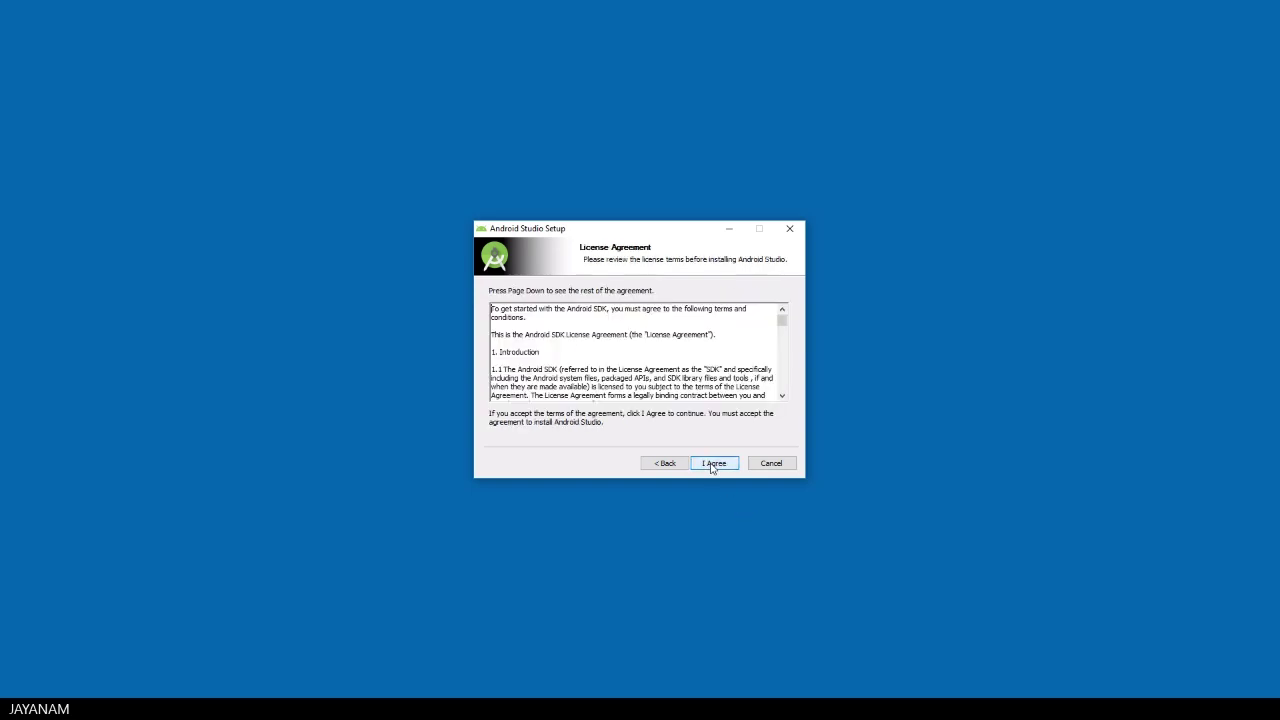
{"action": "left_click", "coordinate": [712, 464]}
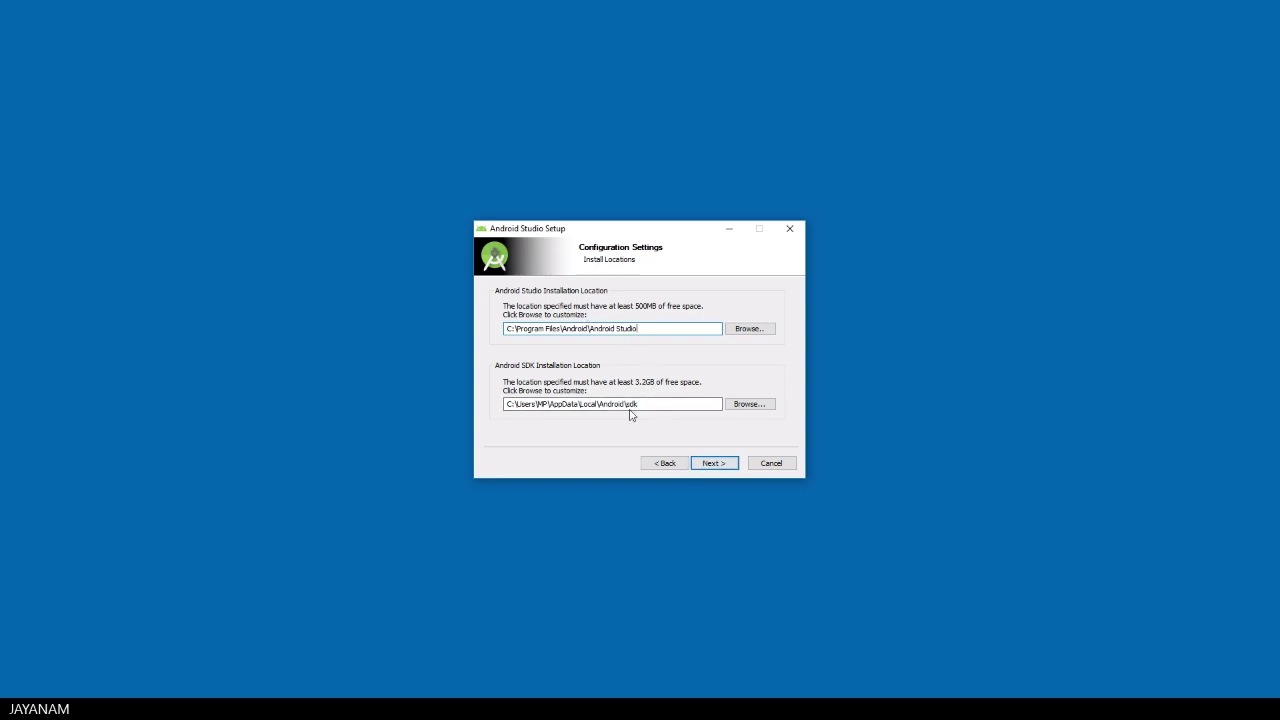
{"action": "left_click", "coordinate": [709, 465]}
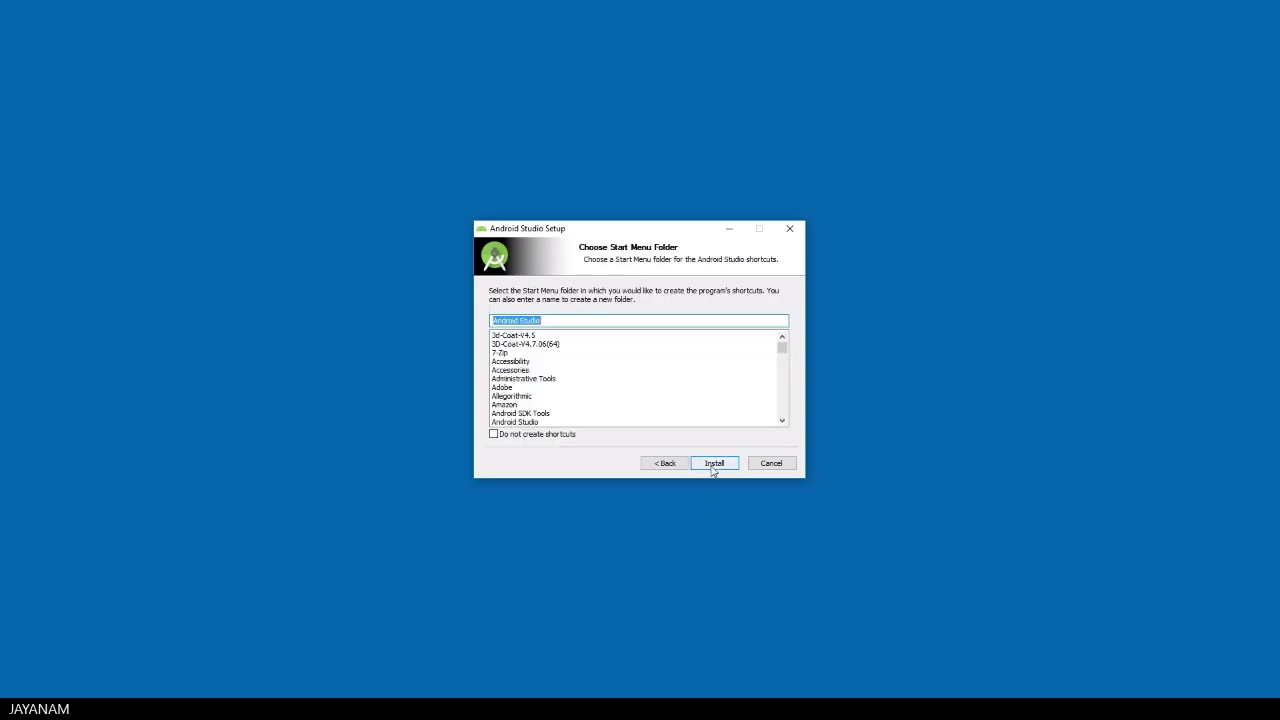
{"action": "left_click", "coordinate": [698, 469]}
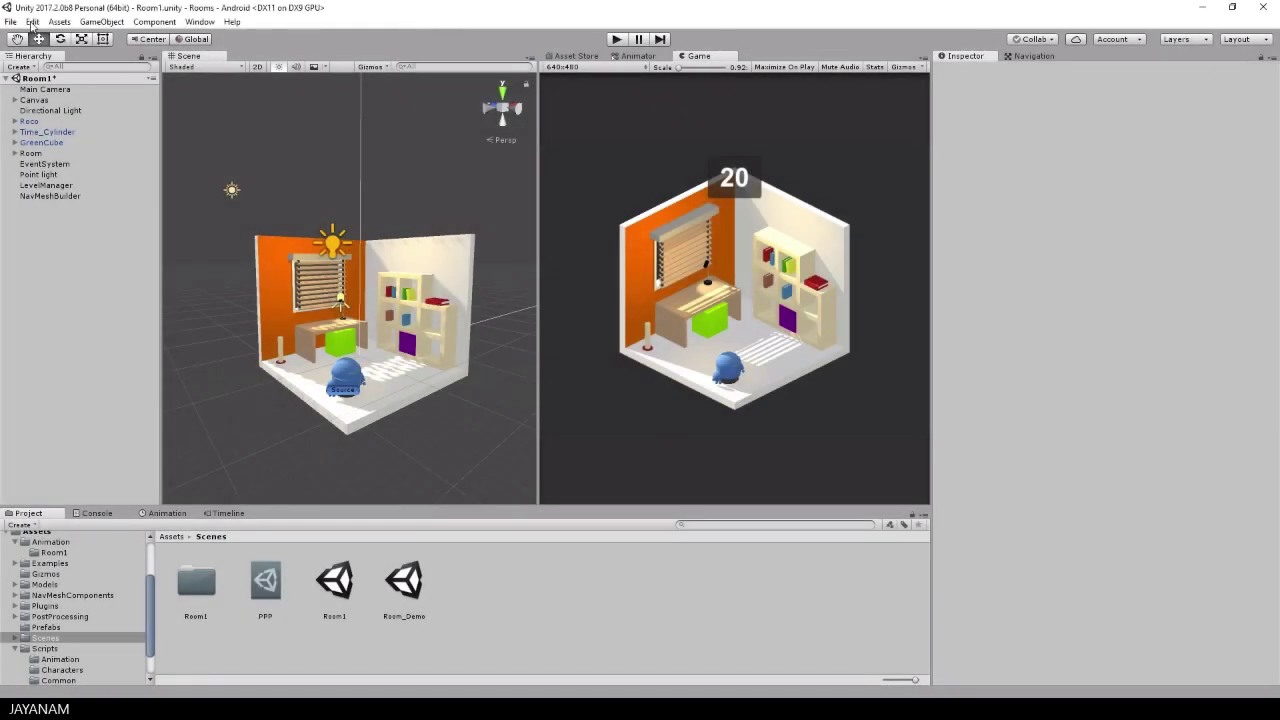
Step: Show Unity's External Tools preferences in an enlarged window so the full Android paths are visible
{"action": "left_click", "coordinate": [32, 22]}
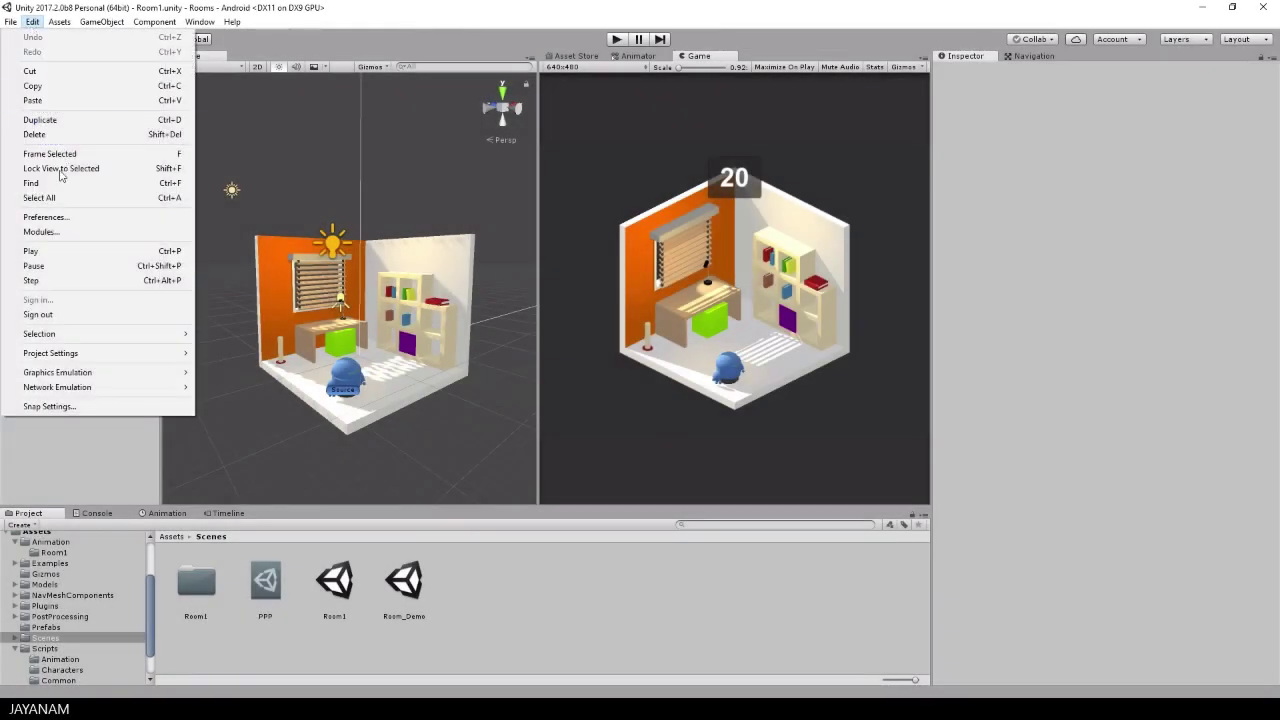
{"action": "left_click", "coordinate": [45, 217]}
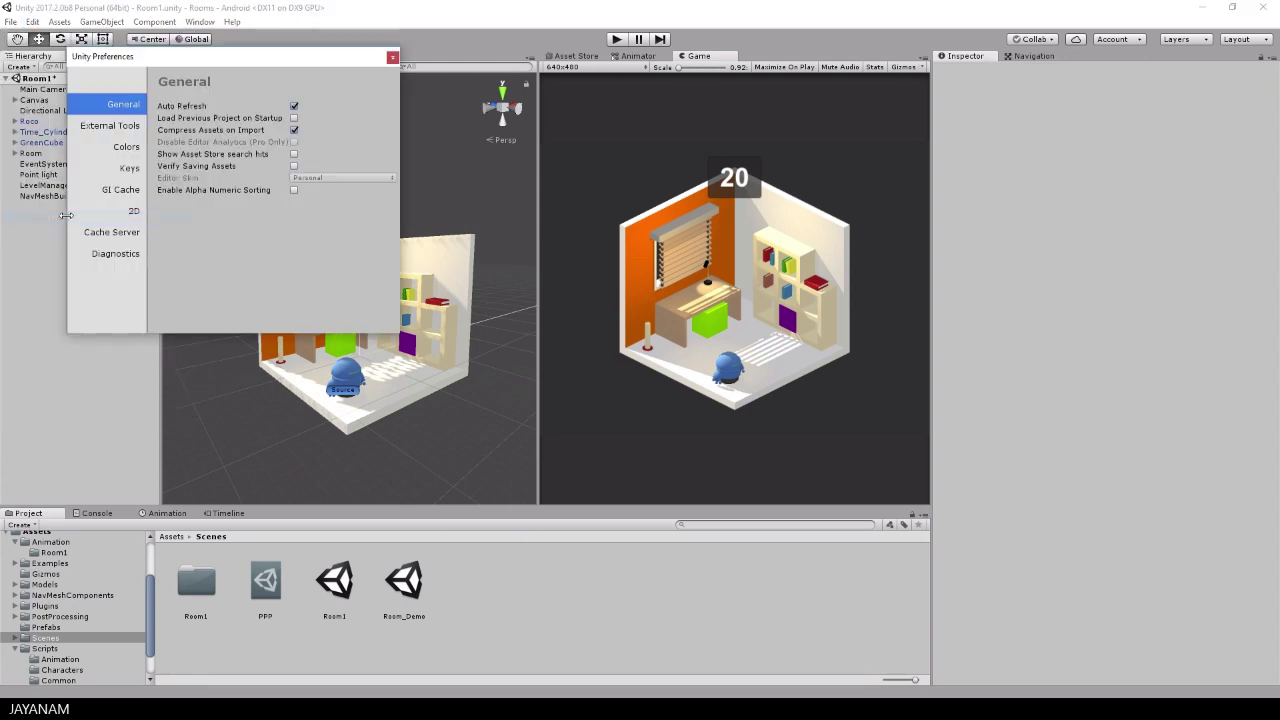
{"action": "left_click", "coordinate": [121, 129]}
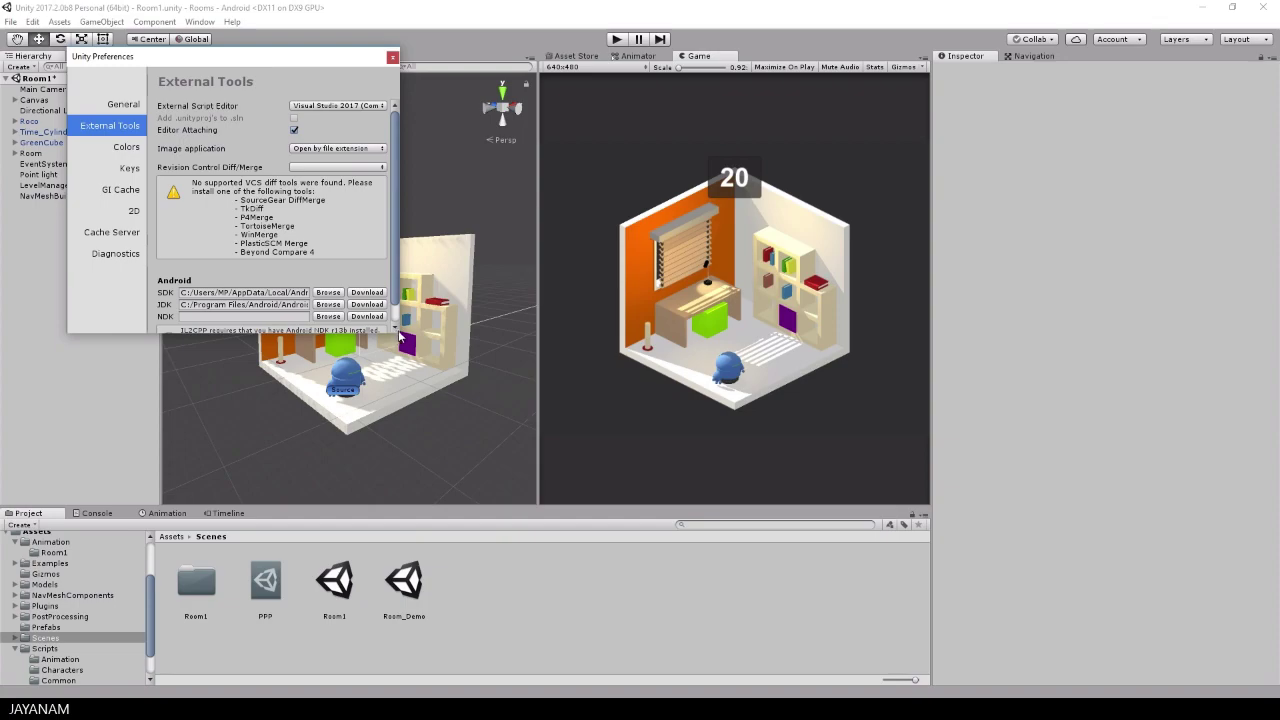
{"action": "left_click_drag", "start_coordinate": [396, 331], "coordinate": [487, 382]}
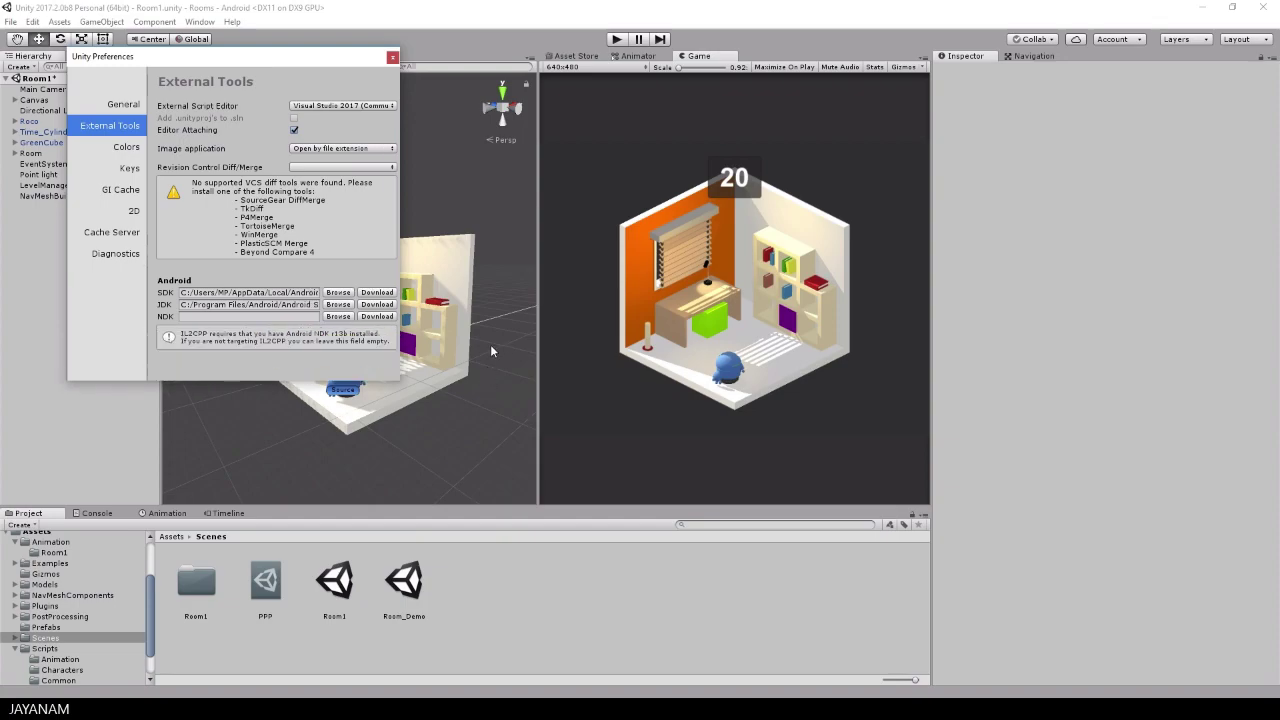
Step: Check the Android SDK path and point the JDK path to Android Studio's jre folder
{"action": "left_click", "coordinate": [214, 291]}
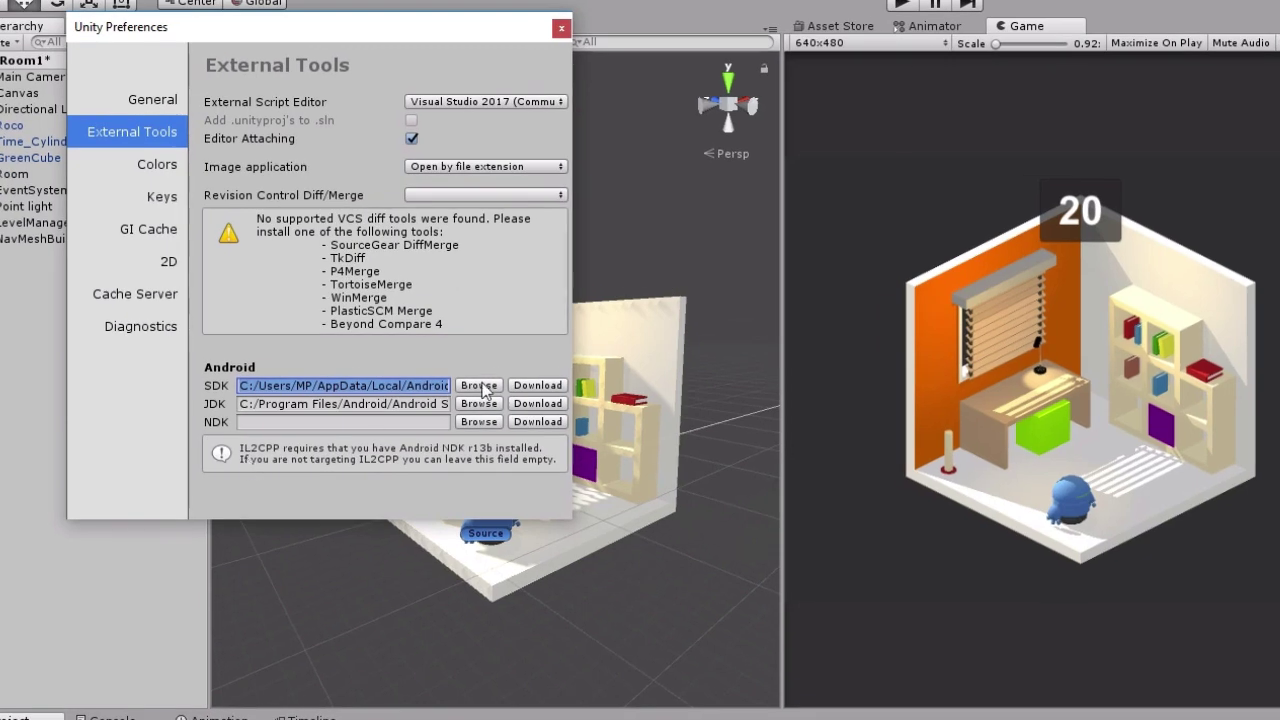
{"action": "left_click", "coordinate": [257, 387]}
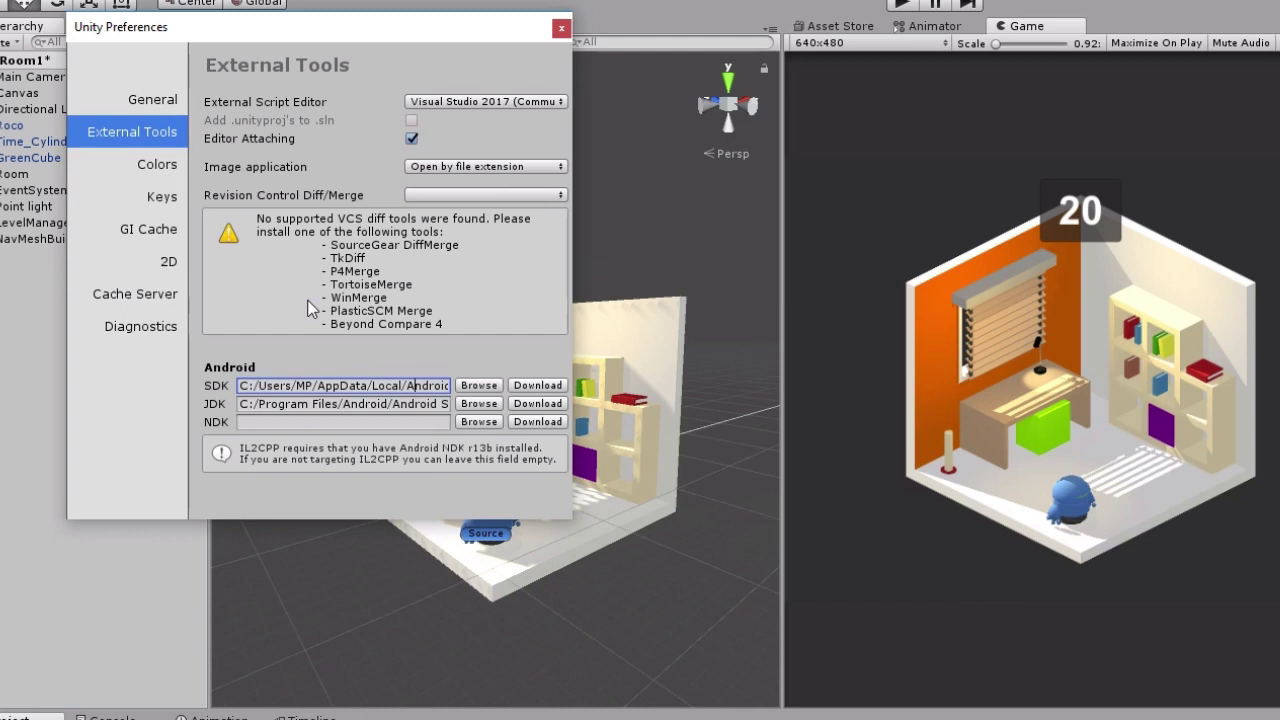
{"action": "key", "text": "End"}
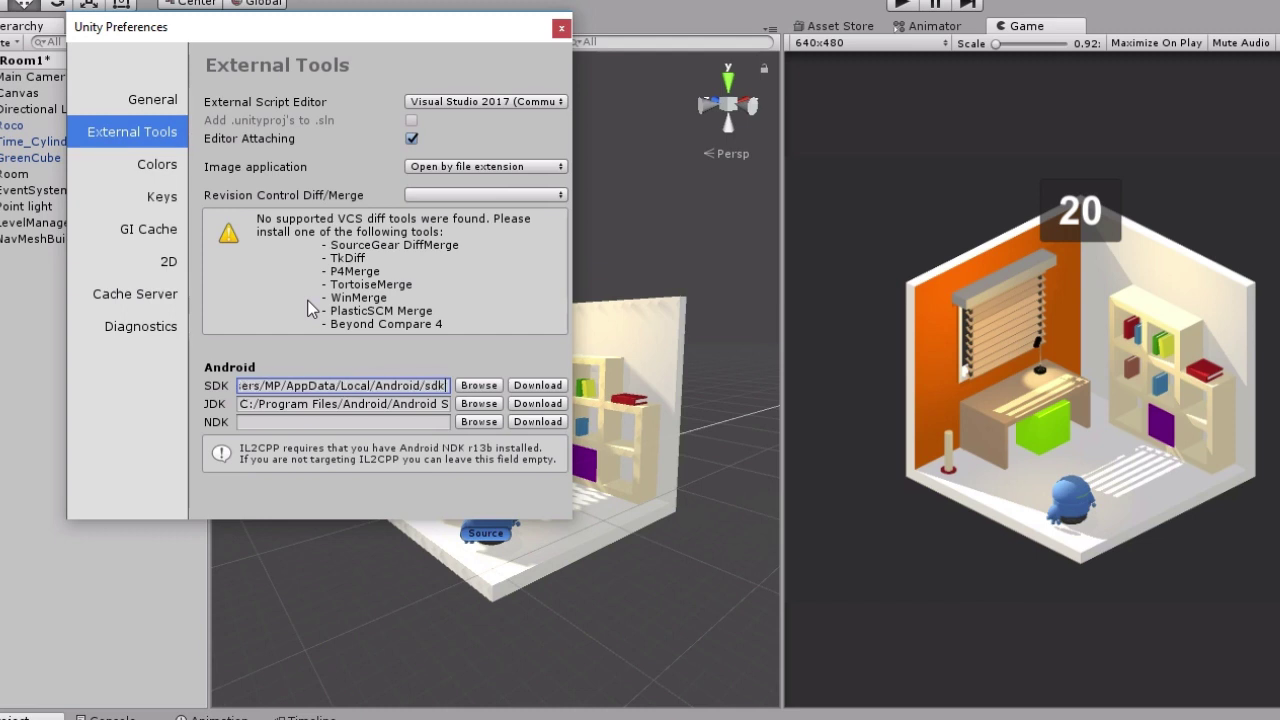
{"action": "key", "text": "Tab"}
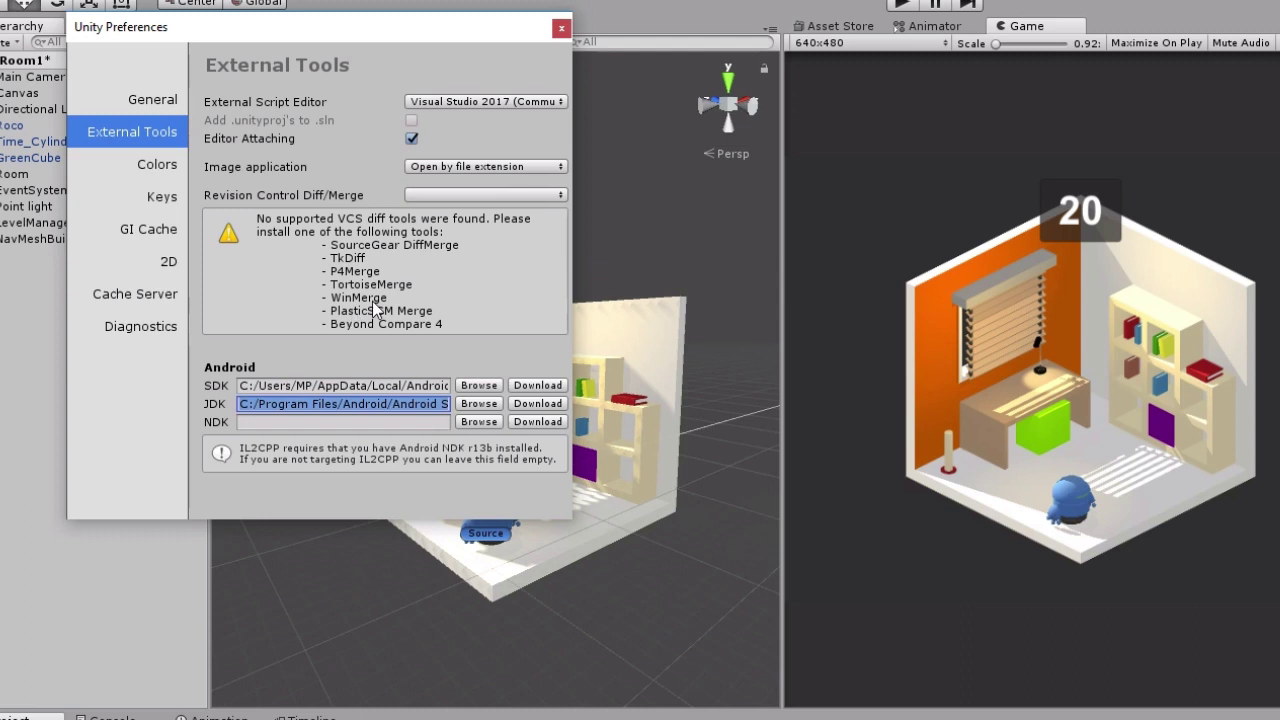
{"action": "key", "text": "End"}
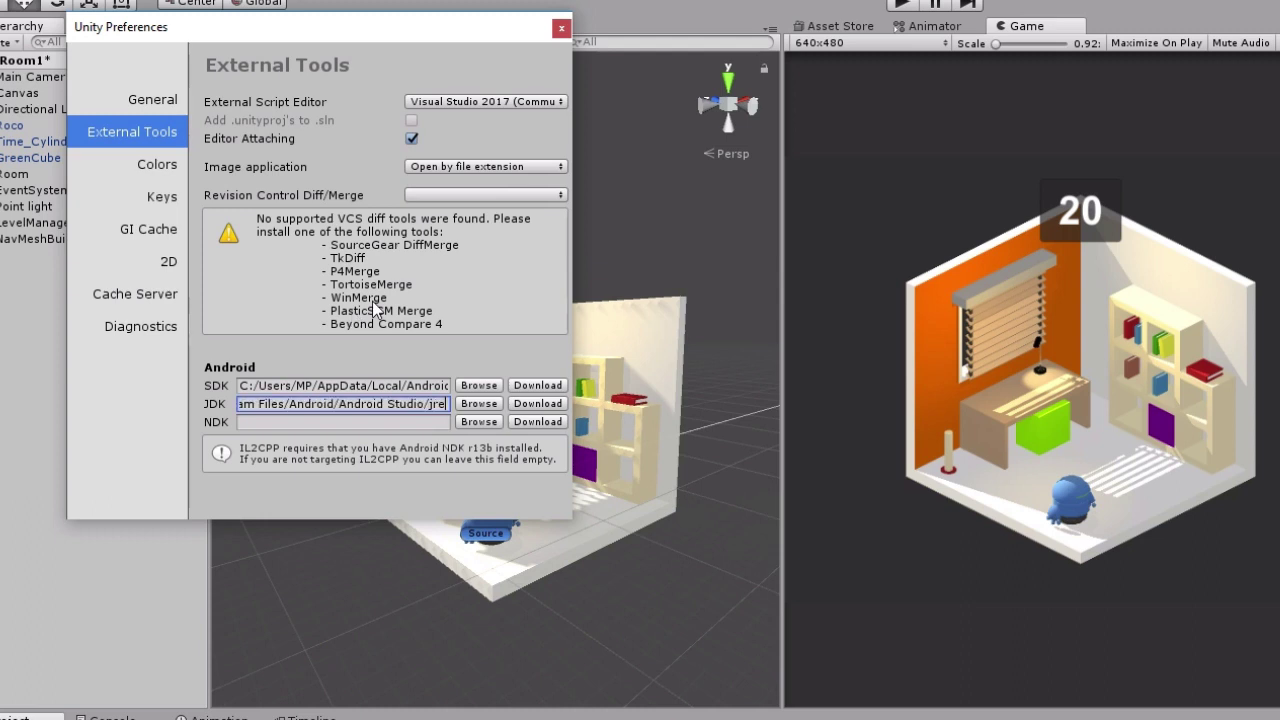
{"action": "left_click", "coordinate": [290, 405]}
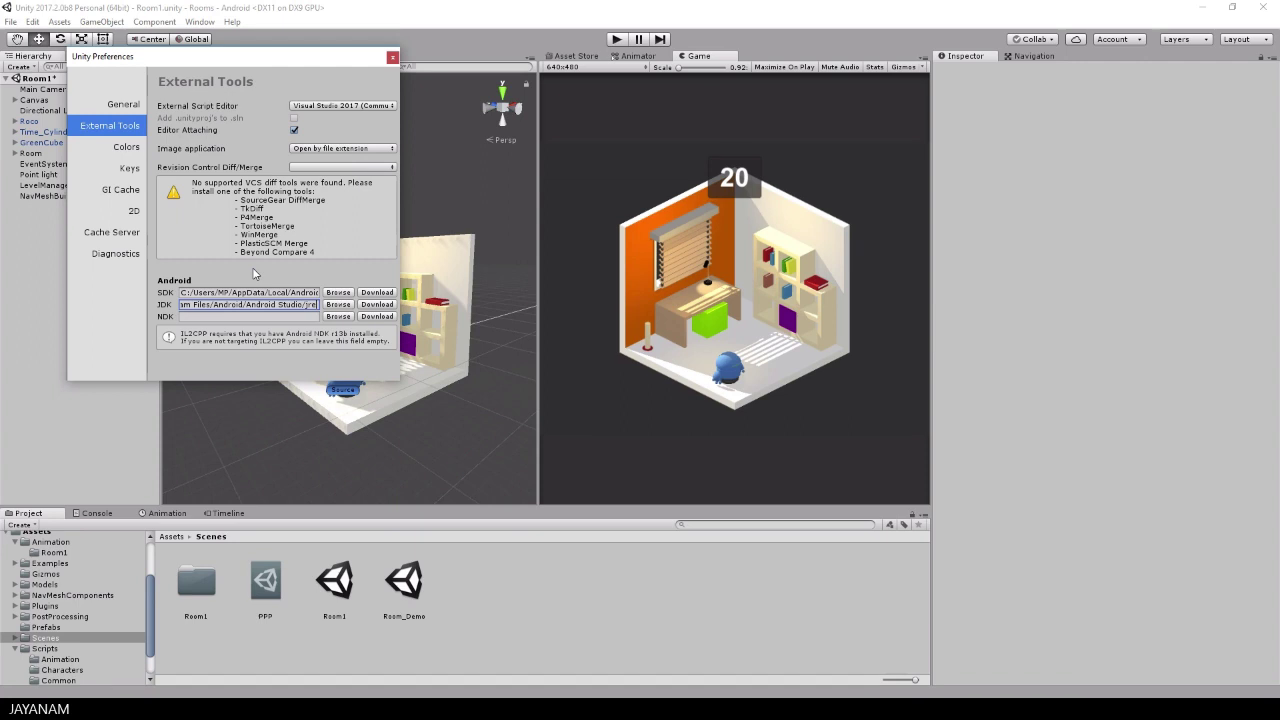
{"action": "left_click", "coordinate": [392, 57]}
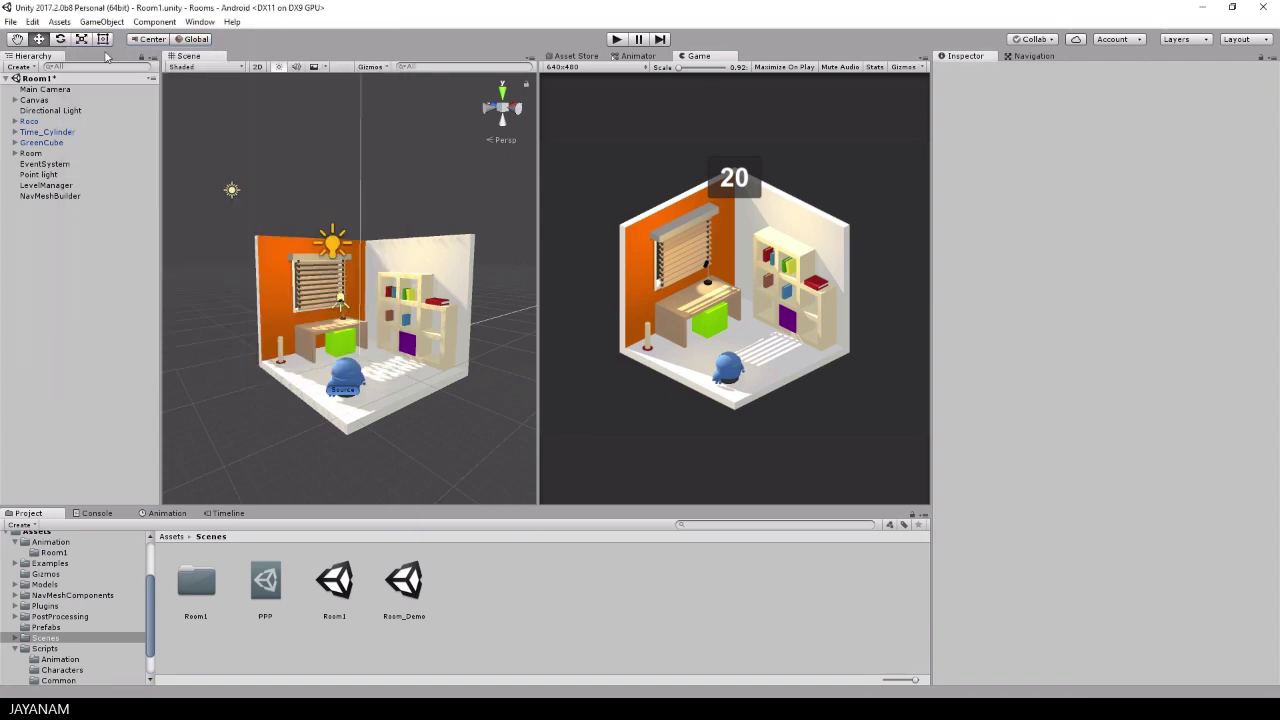
Step: Add the open Room1 scene to the Android build list in Build Settings
{"action": "left_click", "coordinate": [10, 21]}
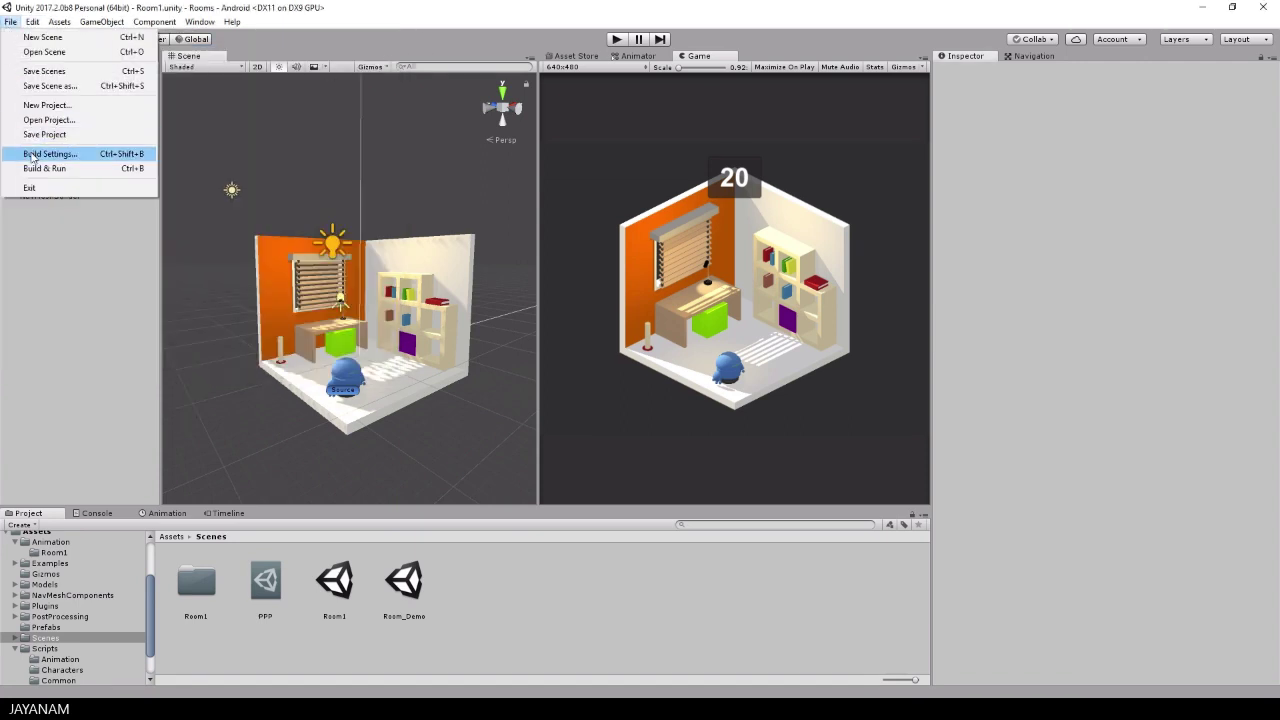
{"action": "left_click", "coordinate": [5, 24]}
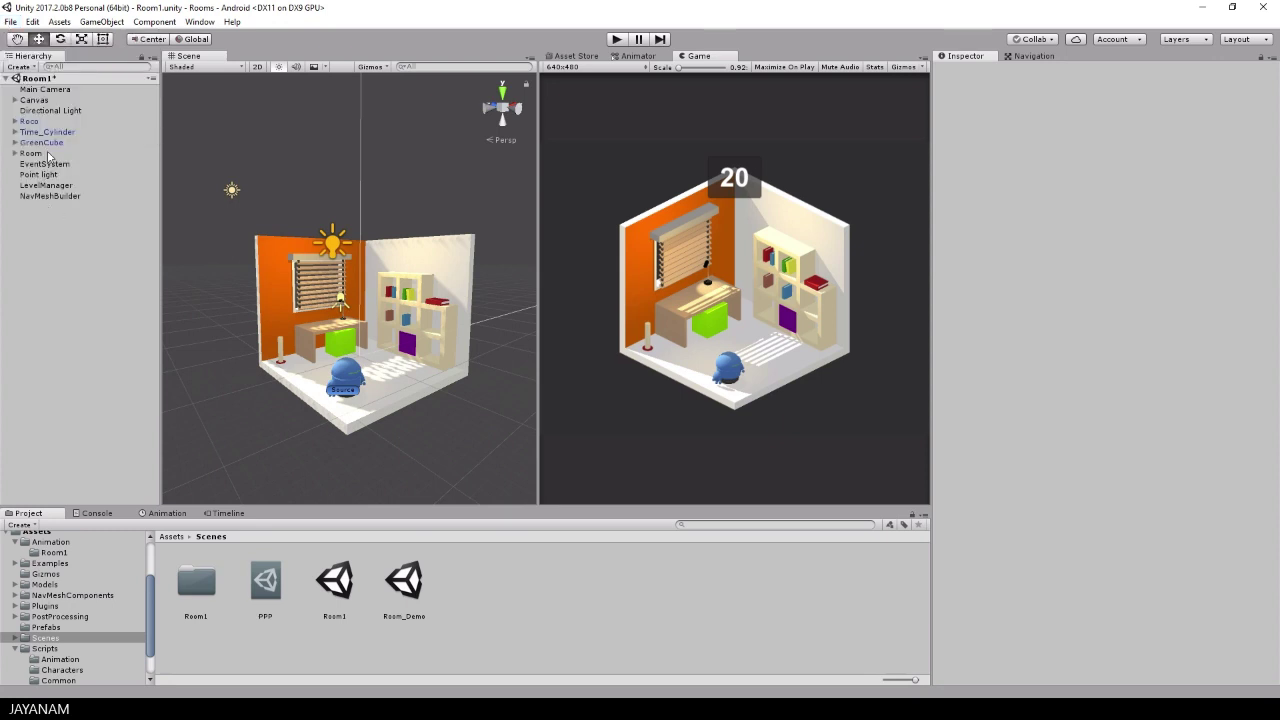
{"action": "left_click", "coordinate": [10, 21]}
{"action": "left_click", "coordinate": [40, 153]}
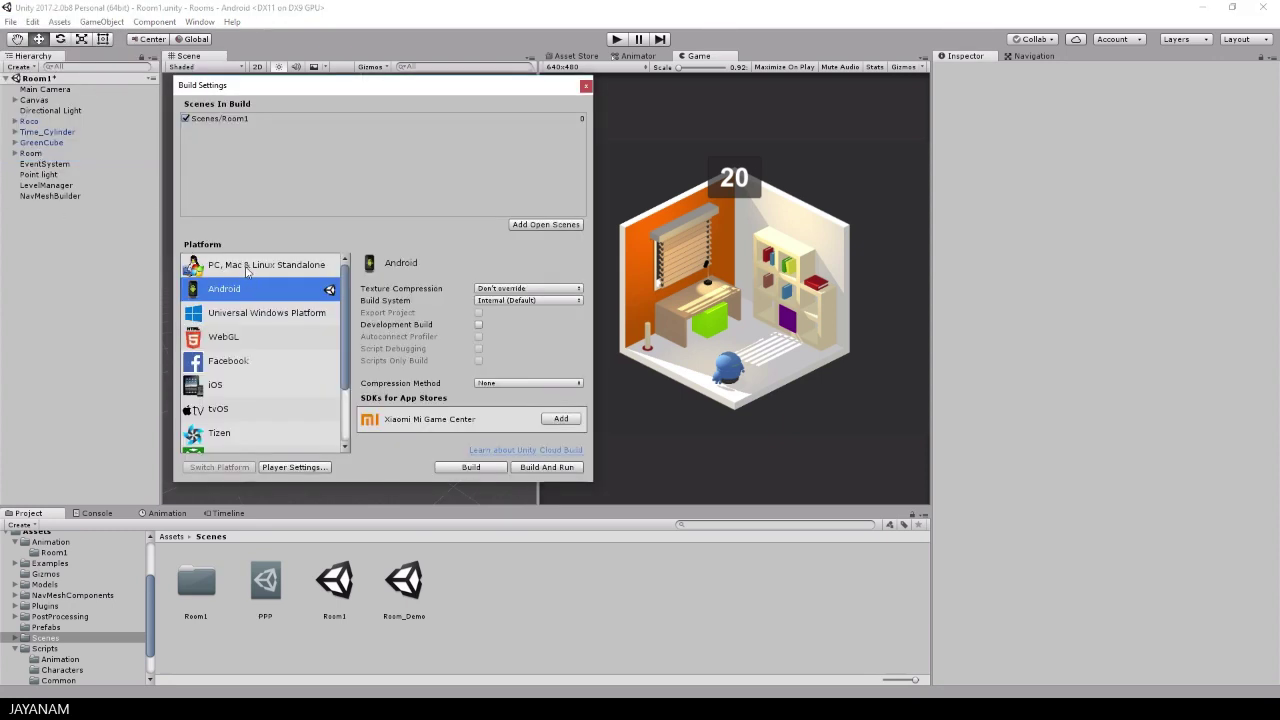
{"action": "left_click", "coordinate": [236, 120]}
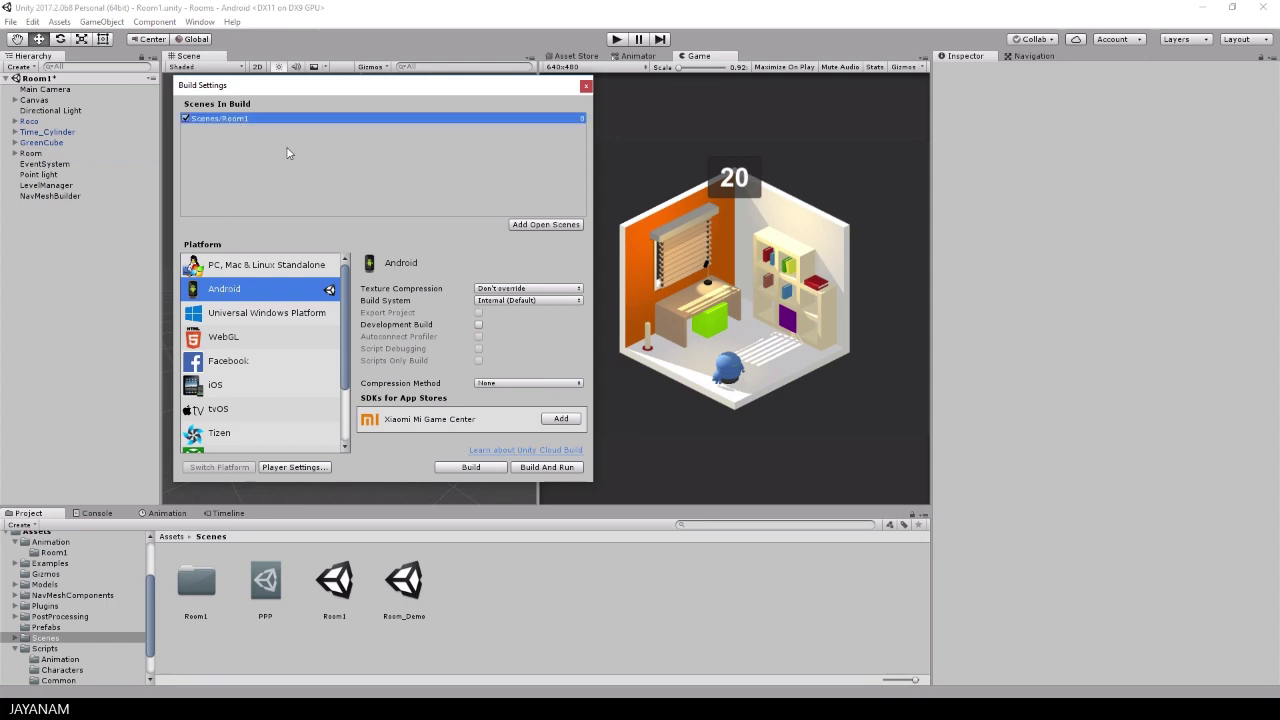
{"action": "left_click", "coordinate": [241, 127]}
{"action": "left_click", "coordinate": [553, 225]}
Step: Choose the existing Rotado.apk as the build output file
{"action": "left_click", "coordinate": [470, 468]}
{"action": "left_click", "coordinate": [185, 237]}
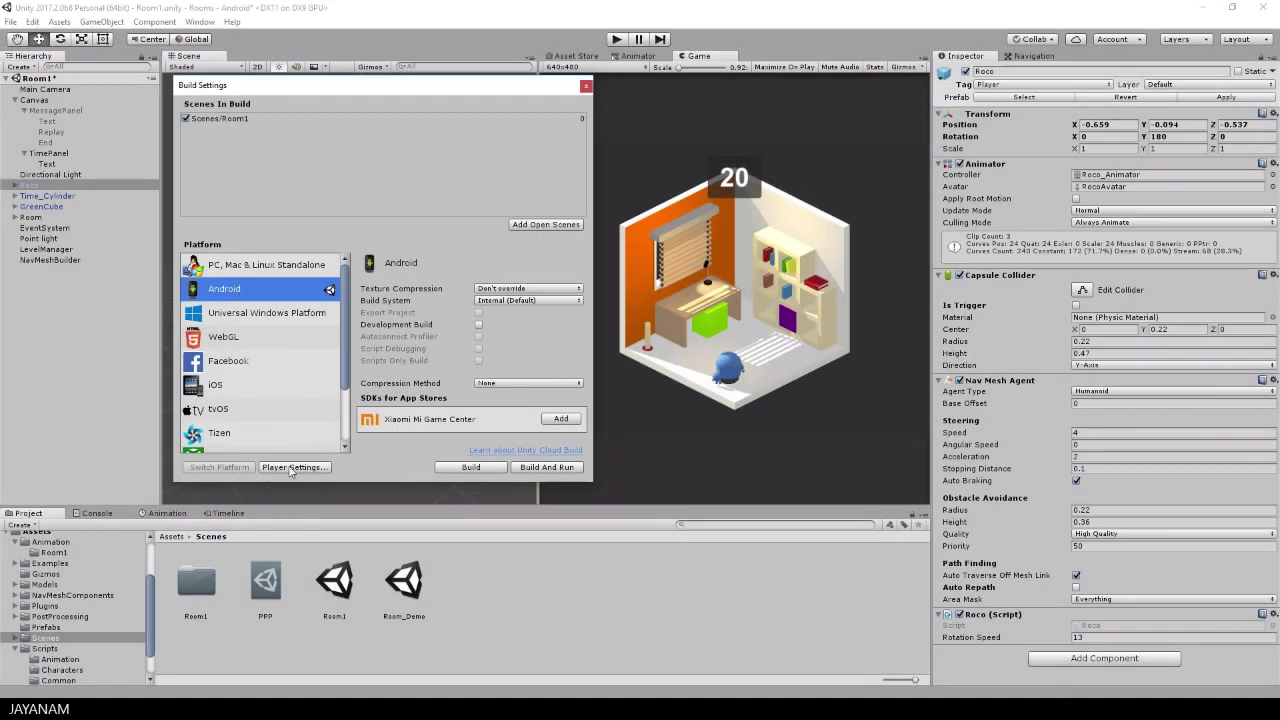
{"action": "left_click", "coordinate": [291, 469]}
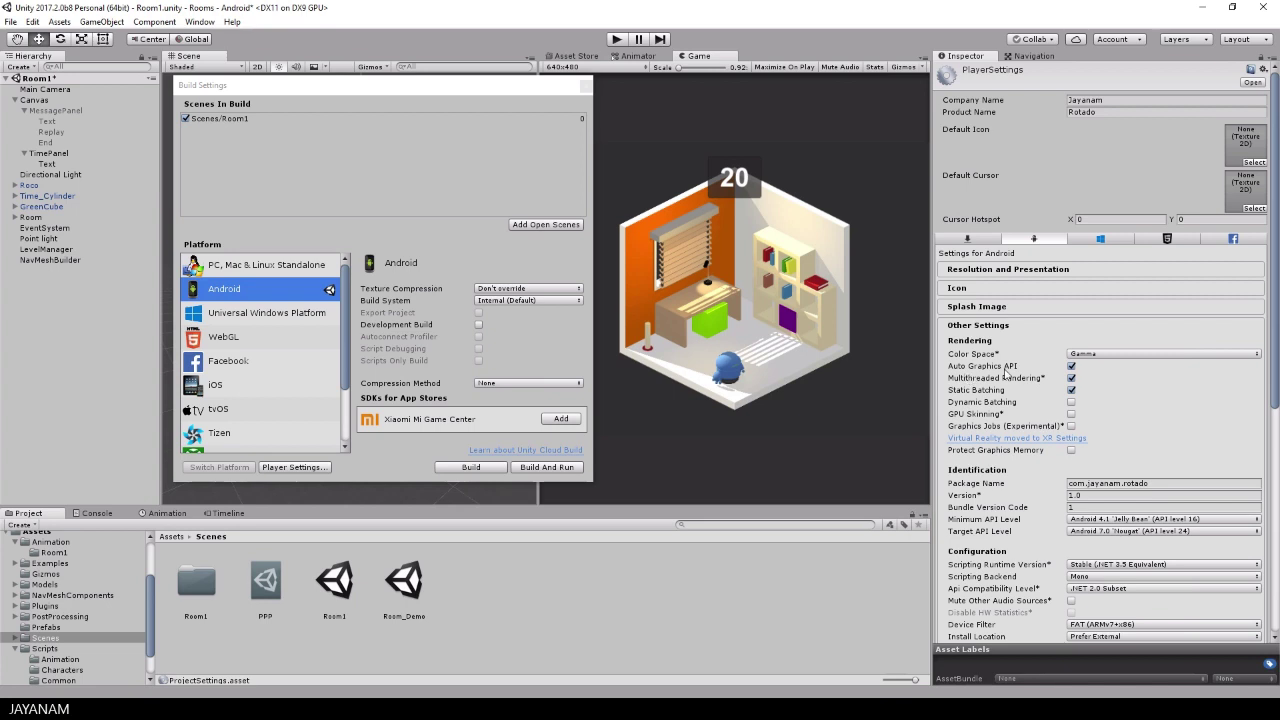
Step: Confirm product Rotado, package com.jayanam.rotado, minimum API Jelly Bean (16) and target API Nougat (24)
{"action": "left_click", "coordinate": [1122, 99]}
{"action": "left_click", "coordinate": [1111, 112]}
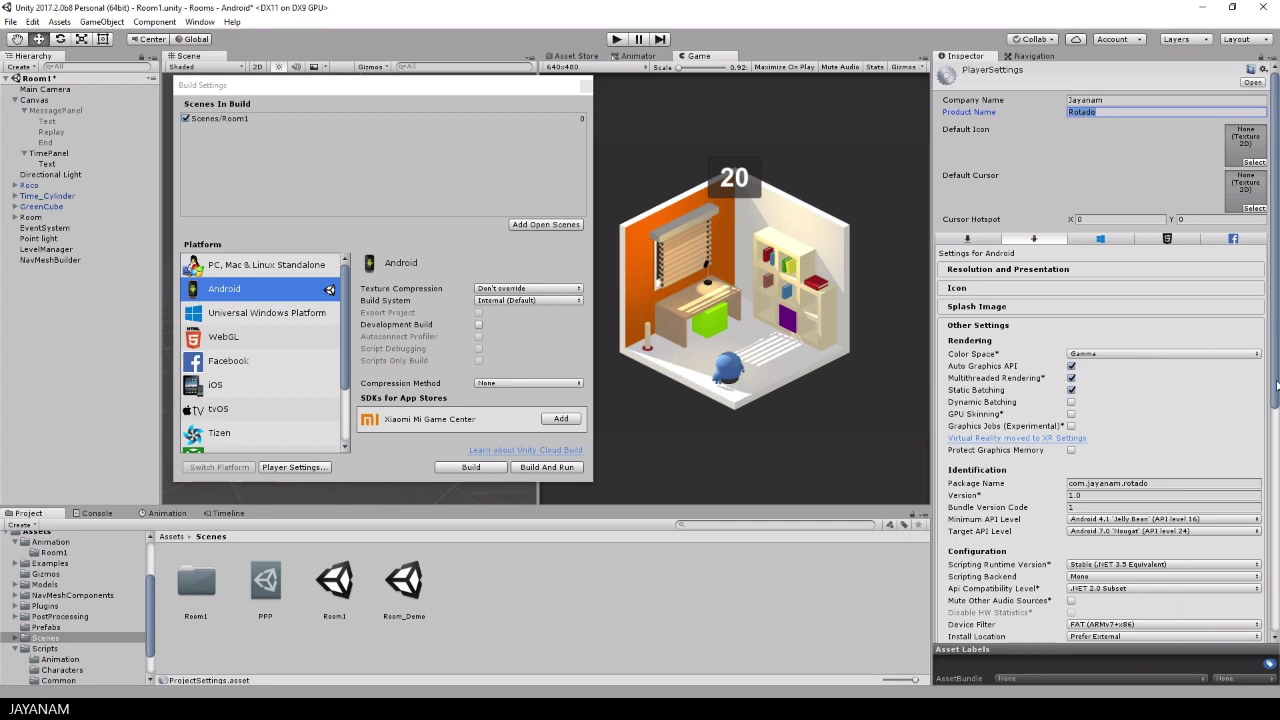
{"action": "scroll", "coordinate": [1250, 430], "scroll_direction": "down", "scroll_amount": 3}
{"action": "left_click", "coordinate": [1174, 378]}
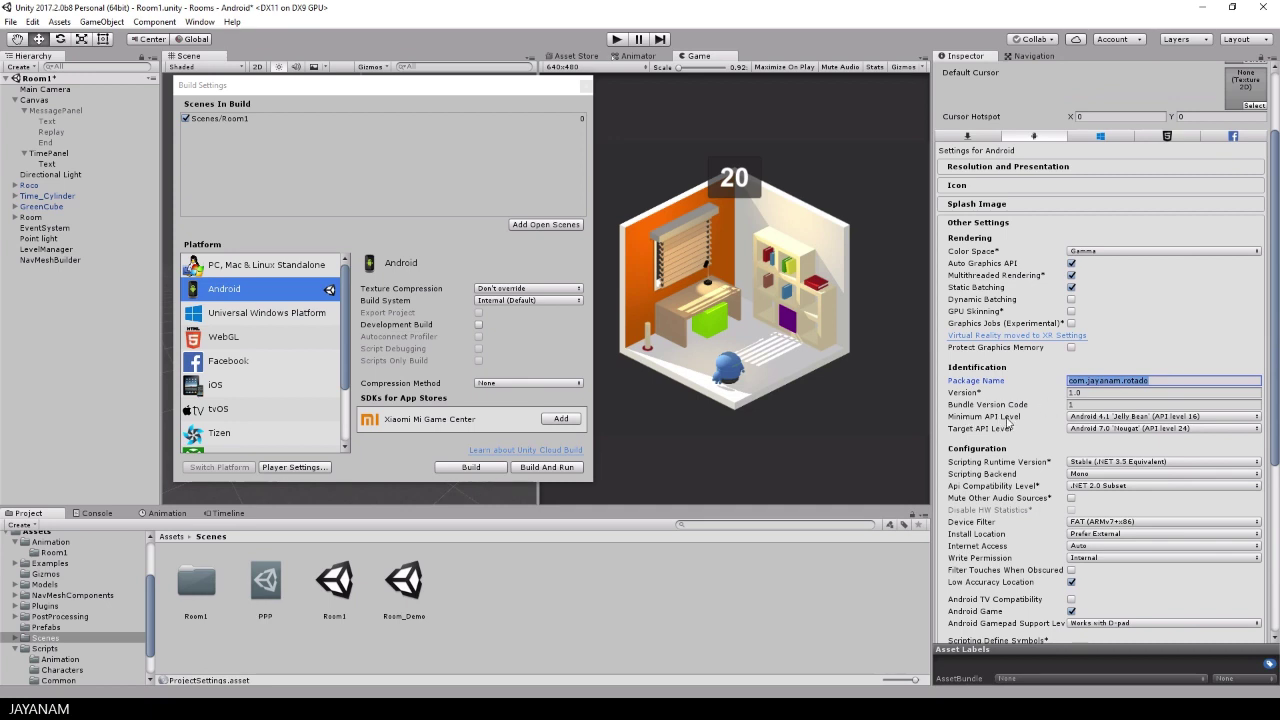
{"action": "left_click", "coordinate": [1105, 418]}
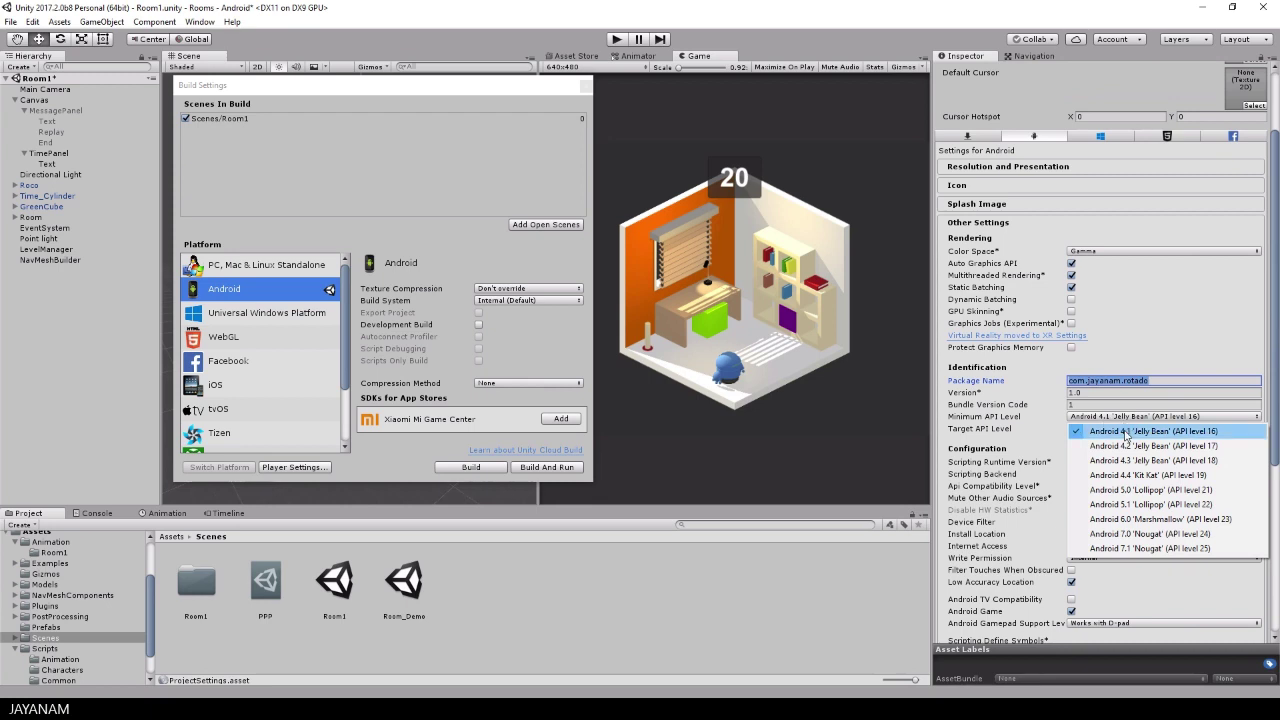
{"action": "left_click", "coordinate": [1140, 431]}
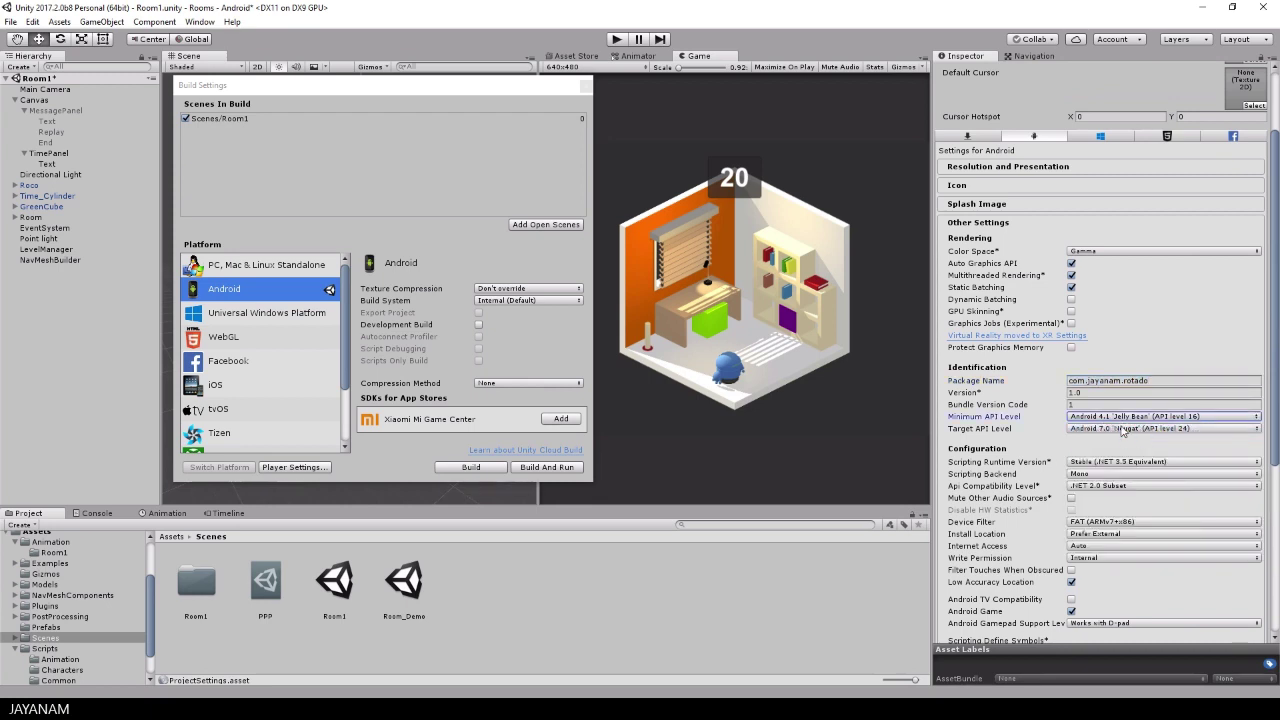
{"action": "left_click", "coordinate": [1124, 430]}
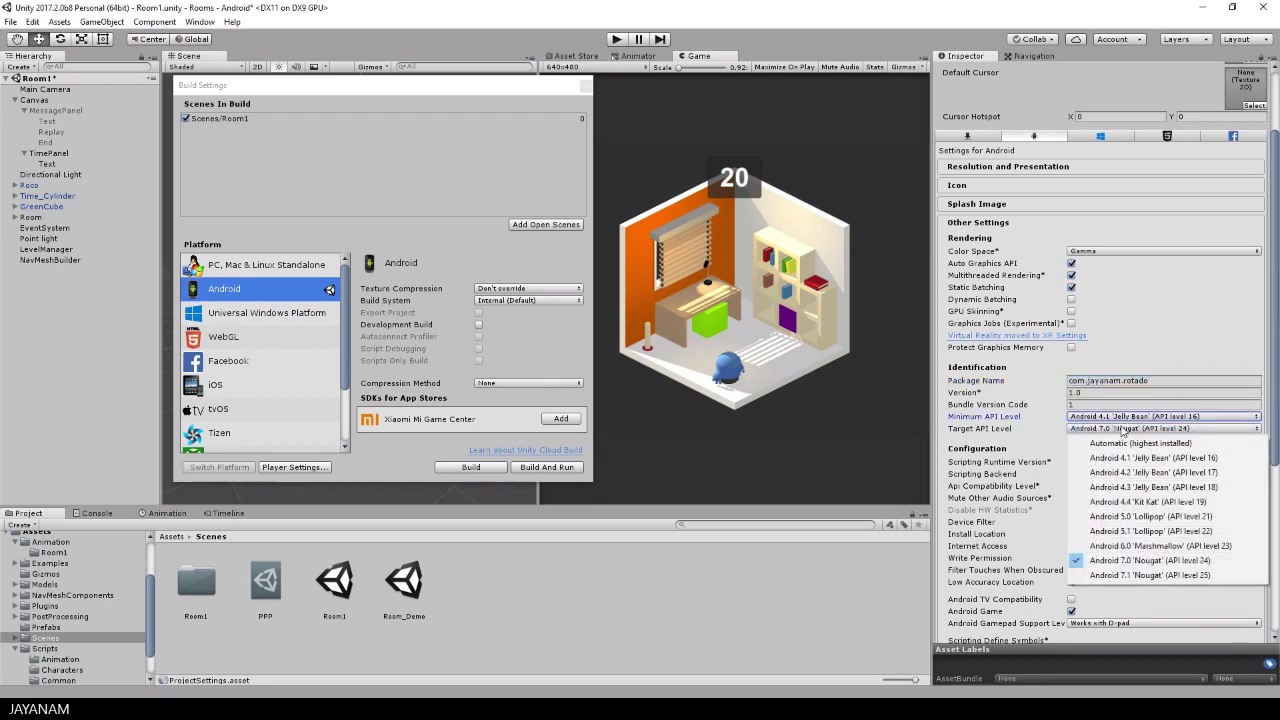
{"action": "left_click", "coordinate": [1150, 562]}
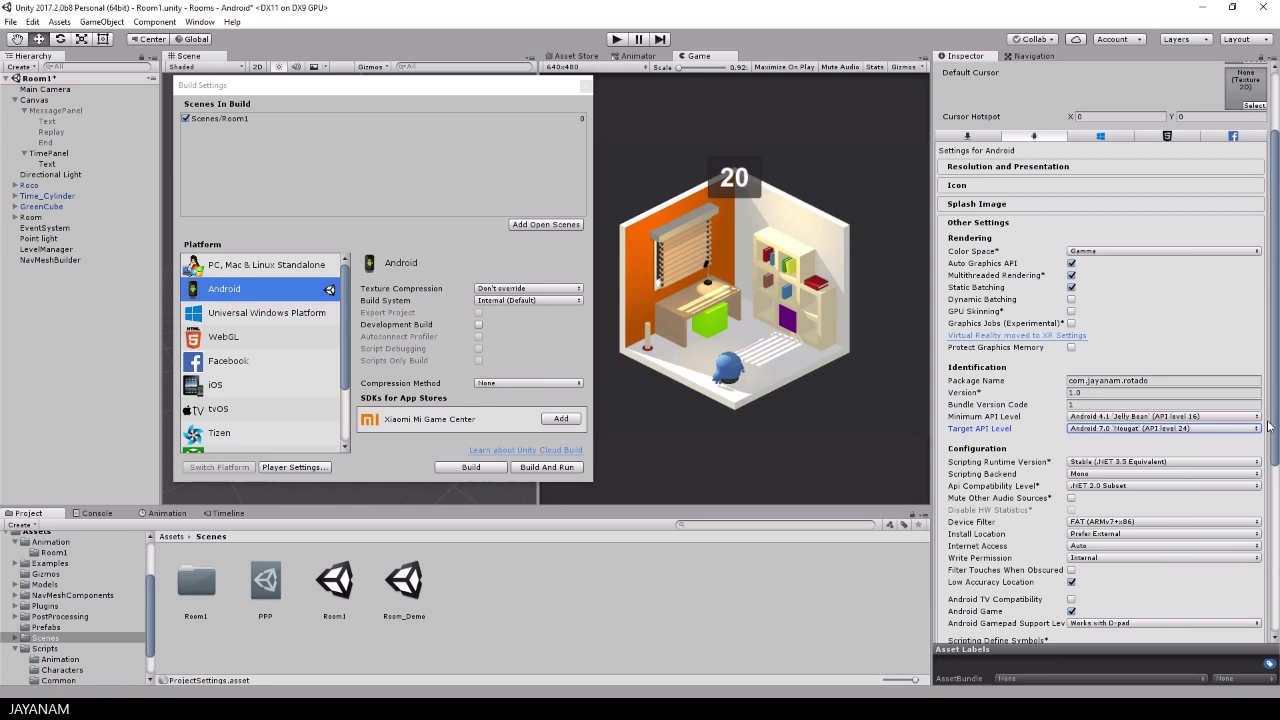
Step: Build and run the room game APK on the connected phone with Ctrl+B
{"action": "key", "text": "ctrl+b"}
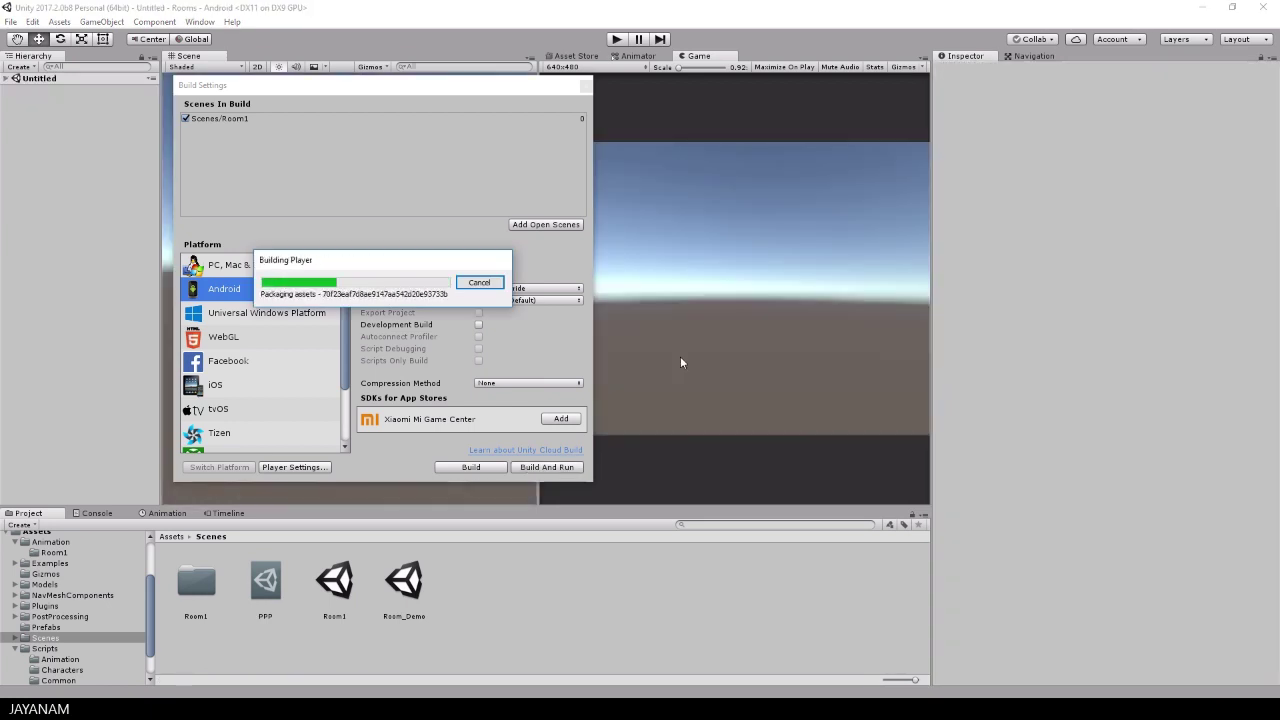